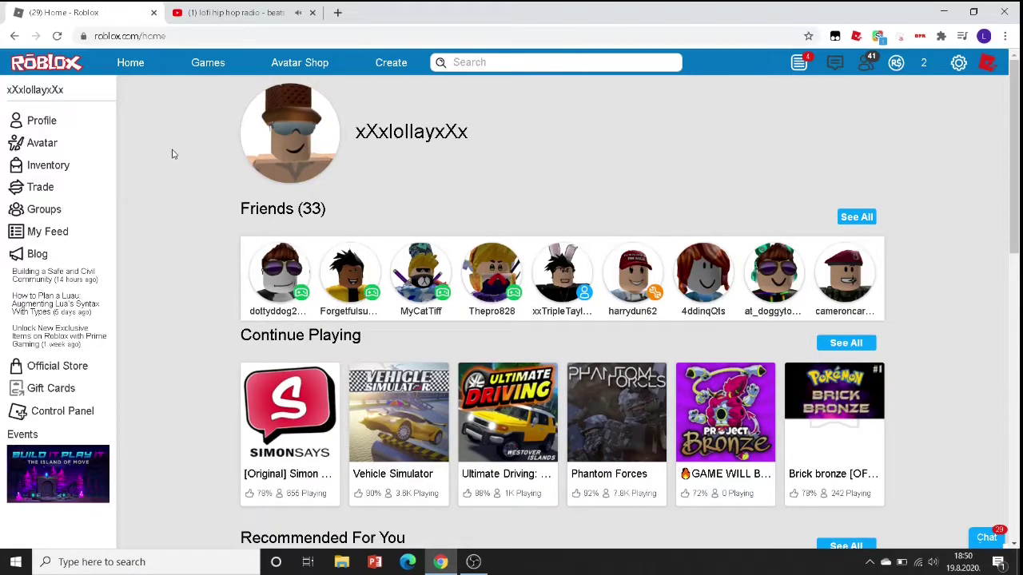
- Go to the Create page's T-Shirts section with its Create a T-Shirt form
left_click(391, 66)
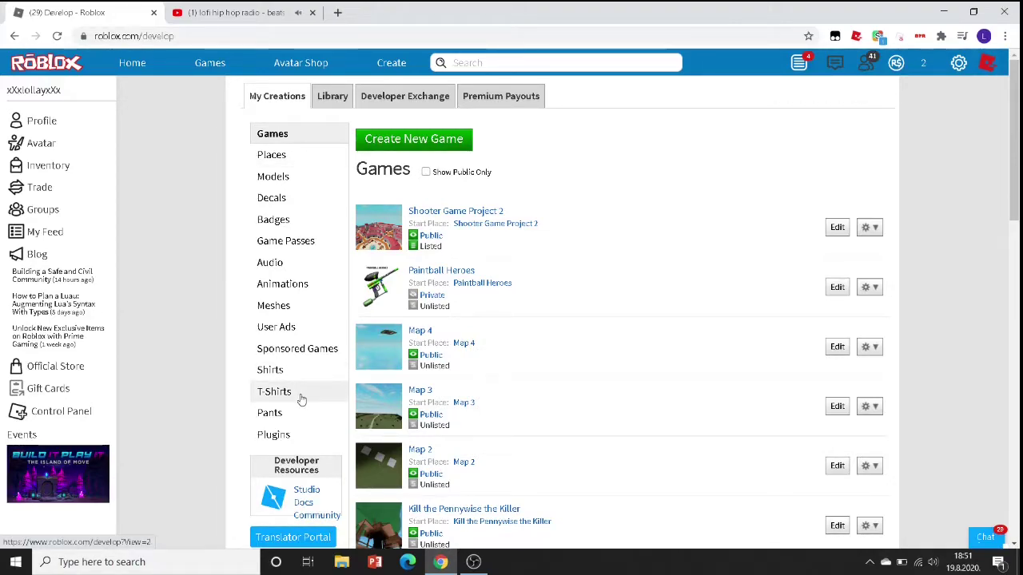
left_click(302, 400)
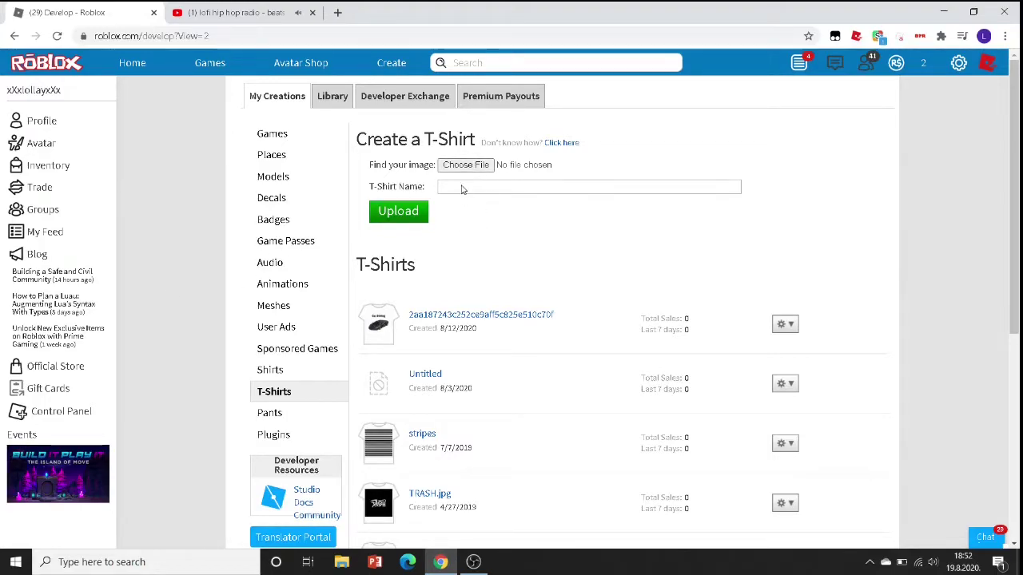
- Attach the guywithcrazyideas ugly-face transparent image as the T-shirt picture
left_click(482, 168)
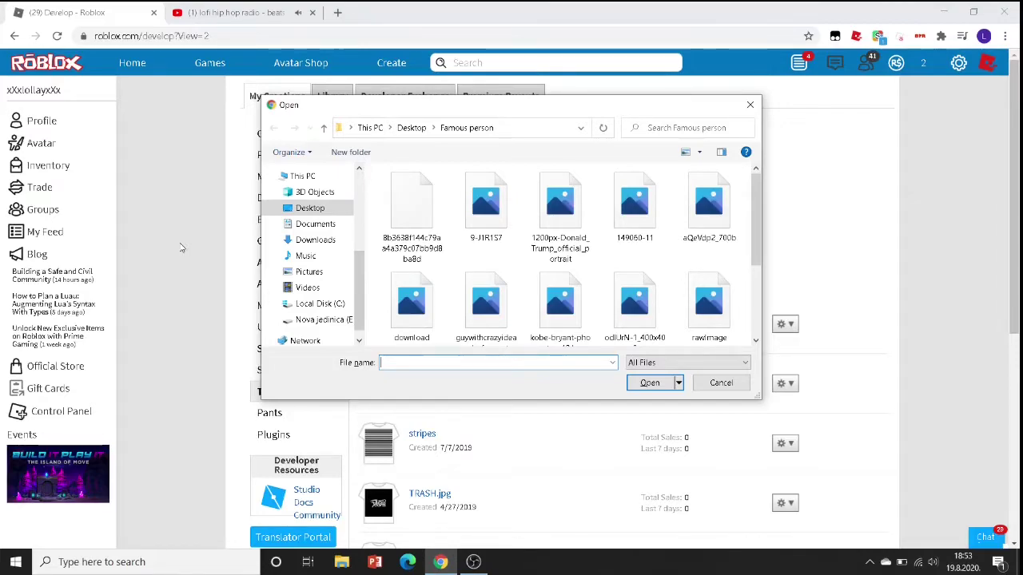
mouse_move(306, 255)
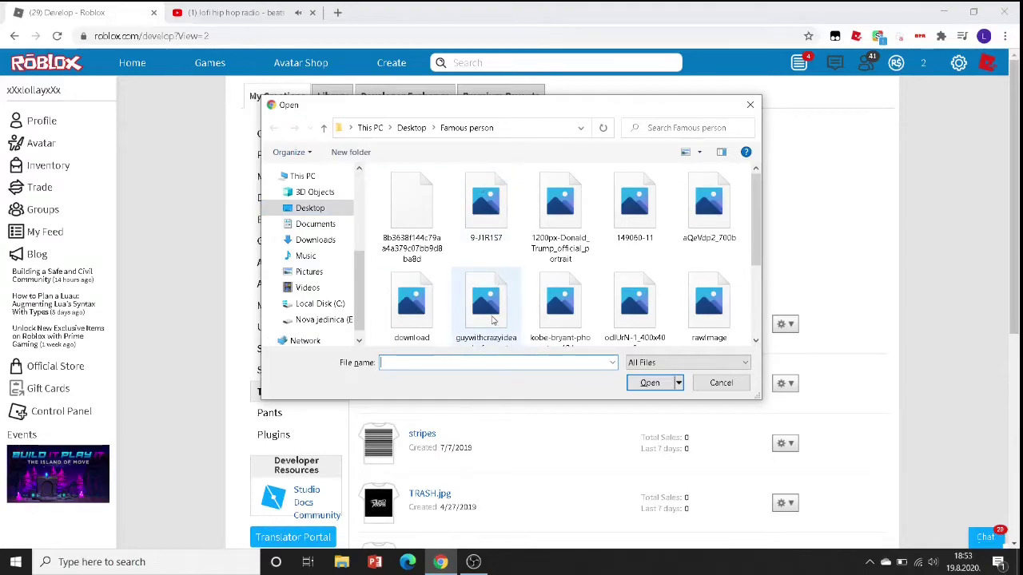
scroll(731, 255, "down", 2)
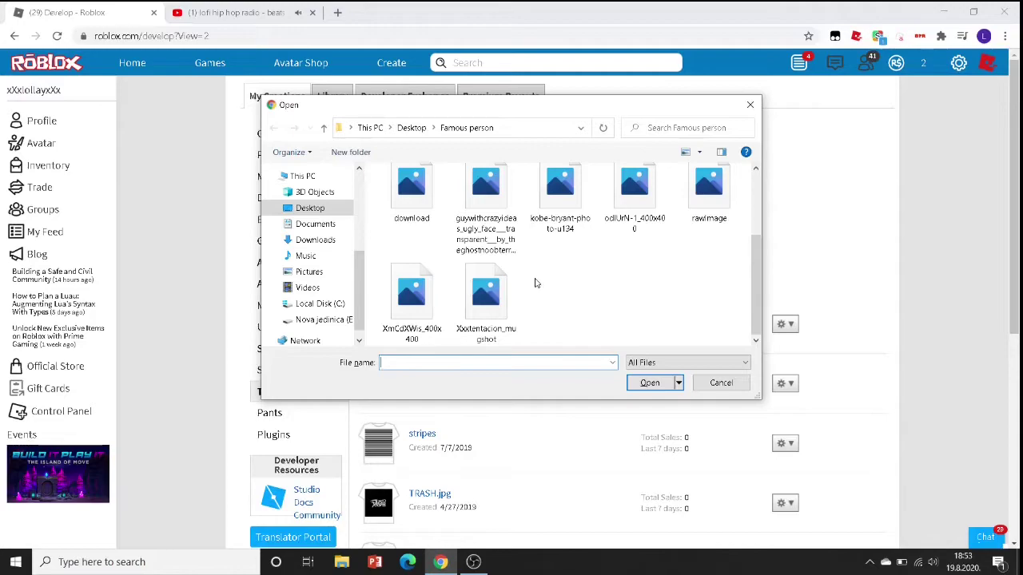
left_click(486, 189)
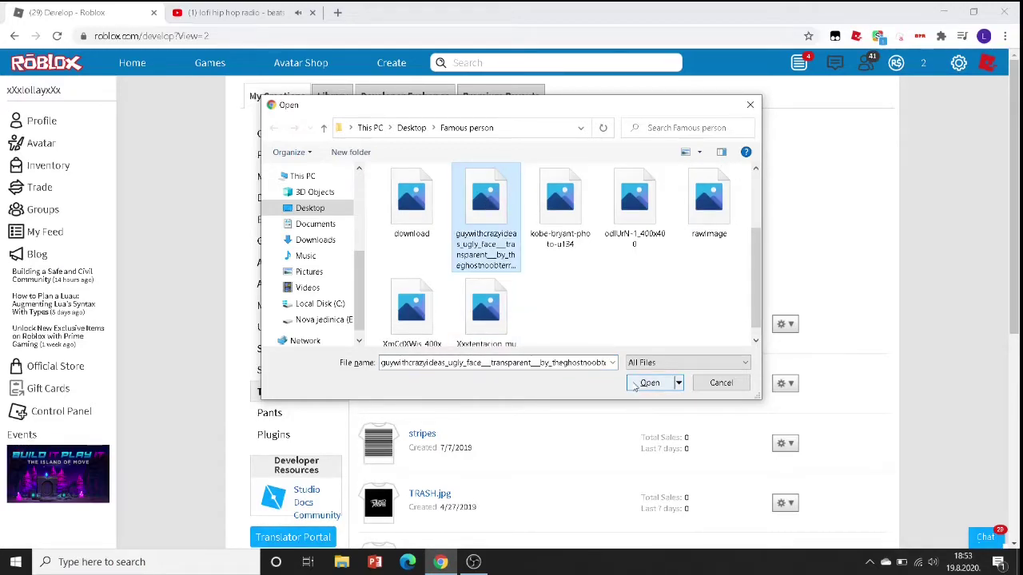
left_click(636, 387)
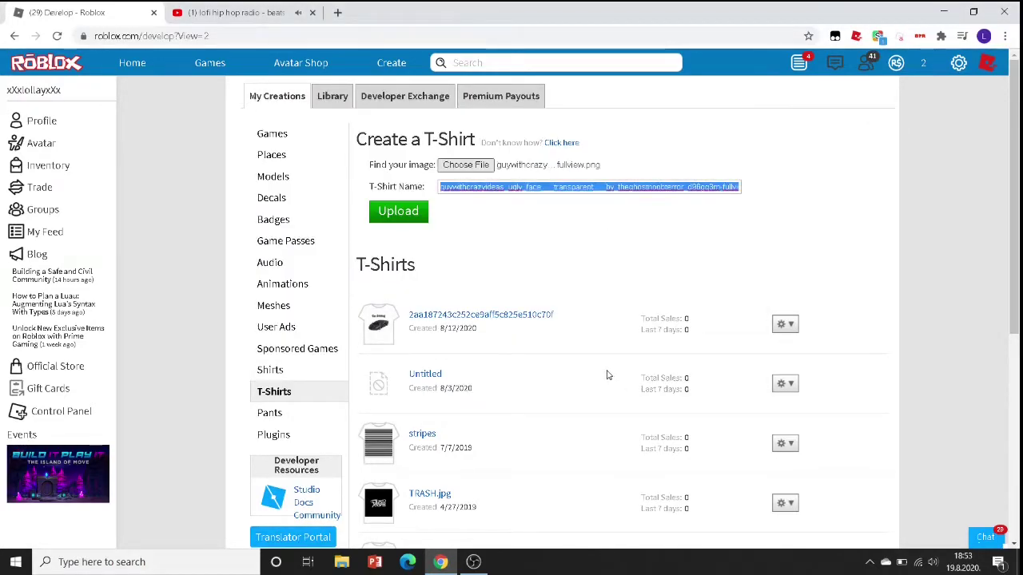
- After the inappropriate-name rejection, upload download.jpg as a new T-shirt named 'download'
left_click(413, 211)
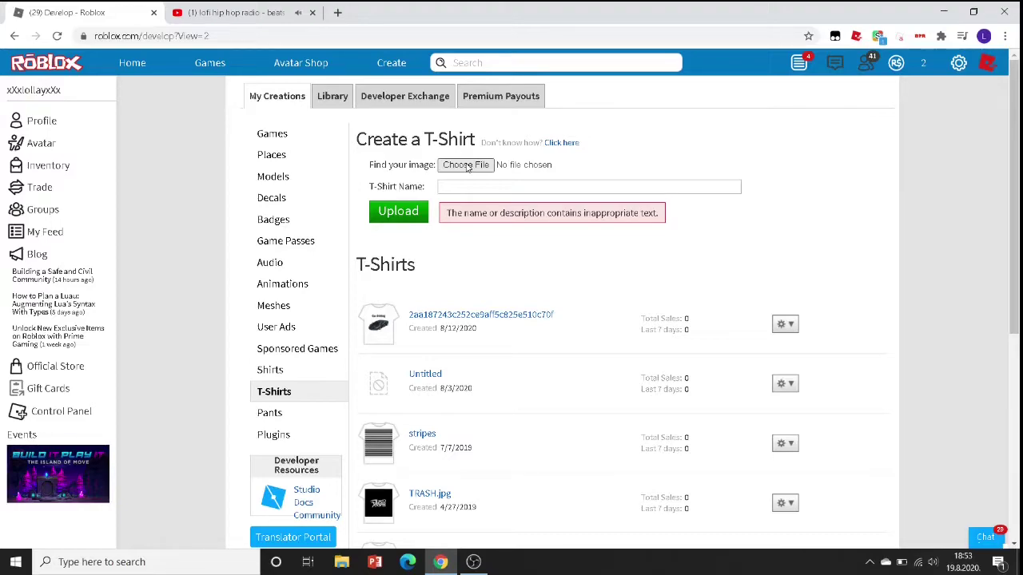
left_click(467, 166)
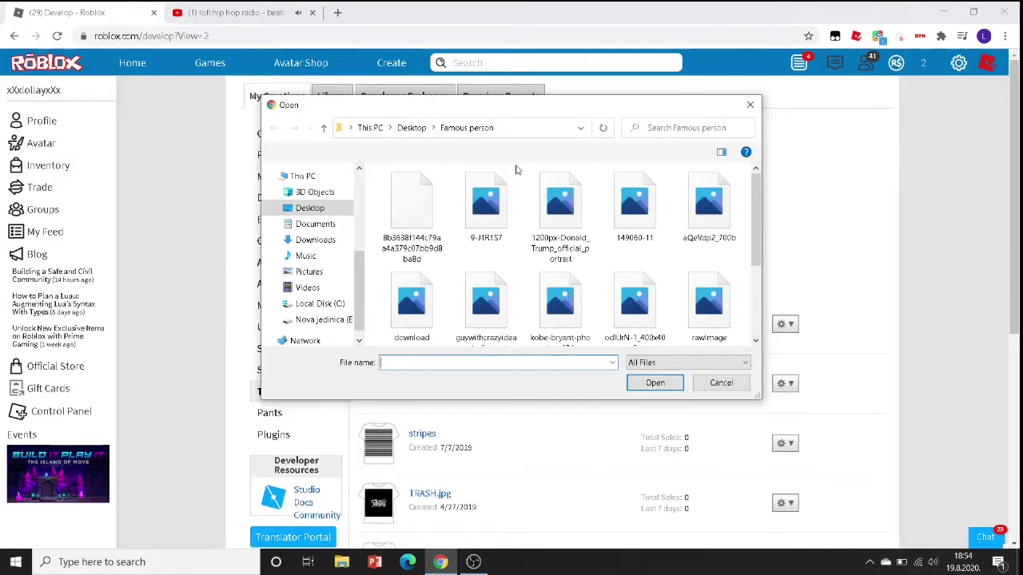
double_click(412, 302)
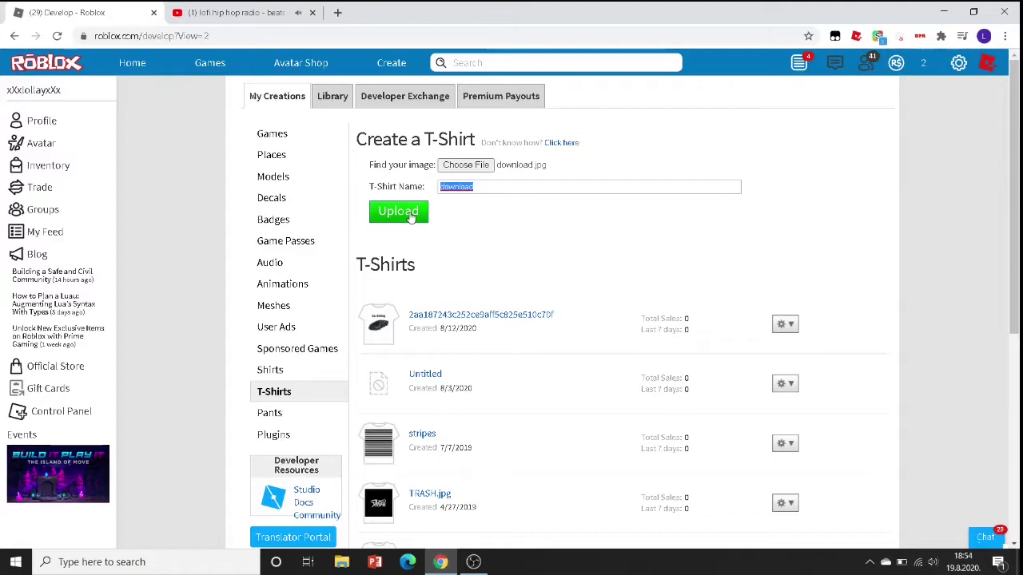
left_click(410, 215)
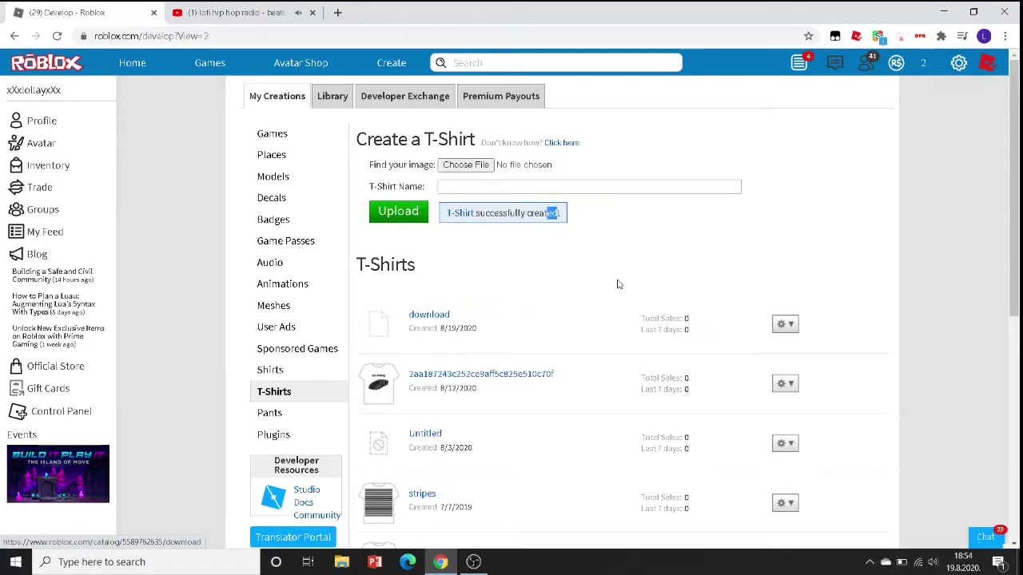
- Search Google for 'bruh' from the address bar of a new tab
key("ctrl+t")
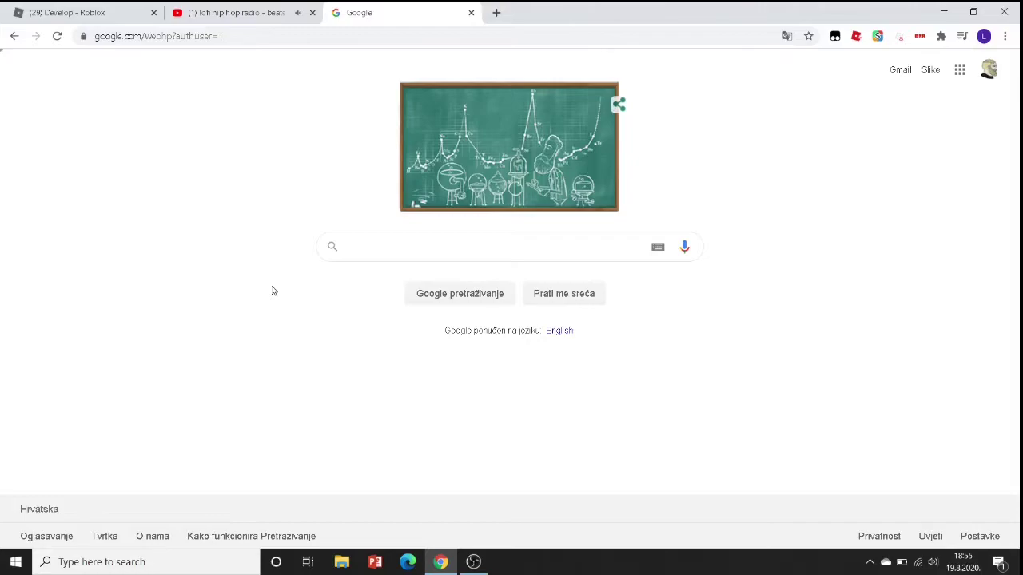
left_click(388, 248)
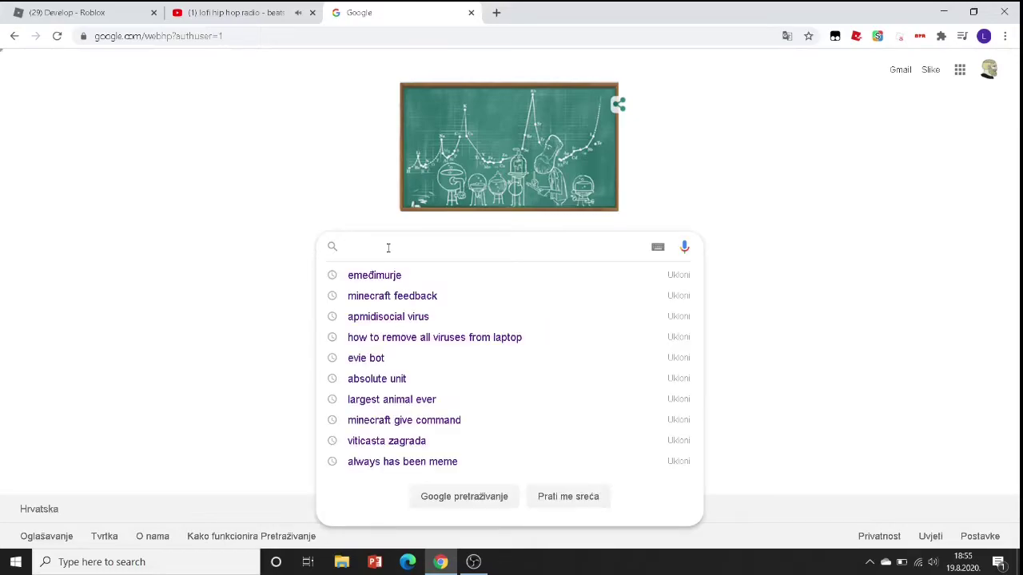
left_click(427, 38)
left_click(480, 222)
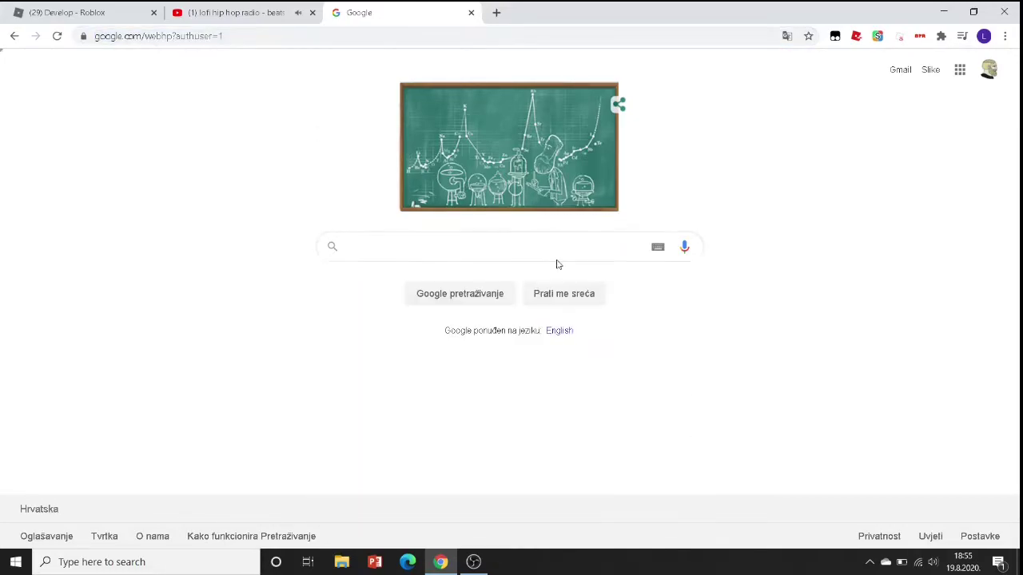
left_click(274, 42)
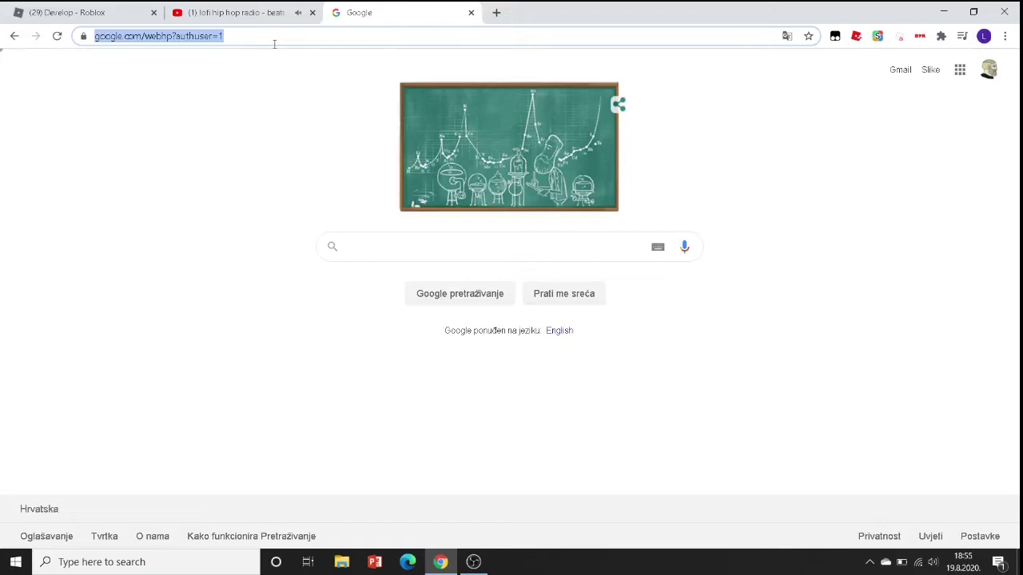
key("BackSpace")
type("ru")
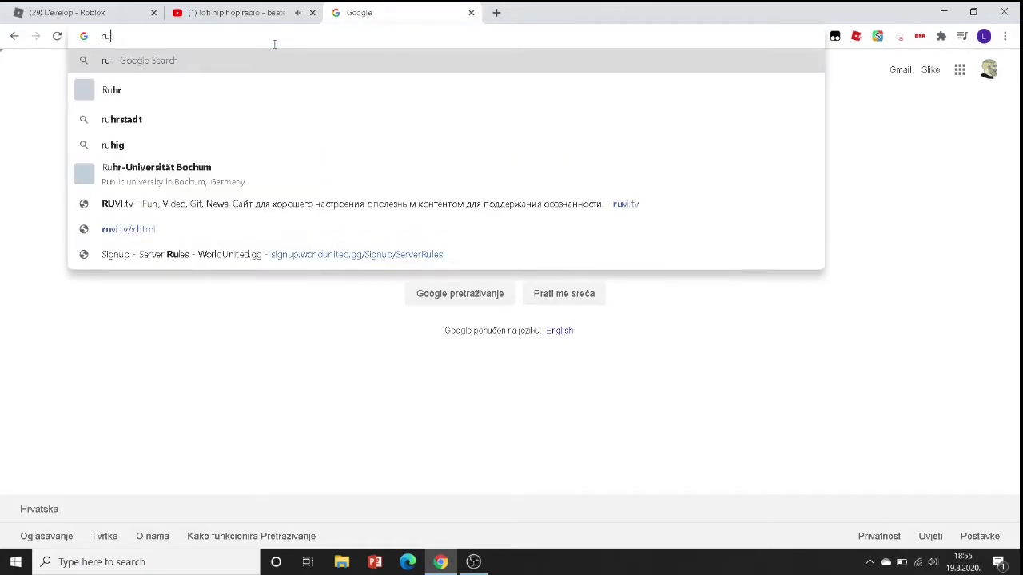
key("BackSpace")
key("BackSpace")
type("bruh")
key("Return")
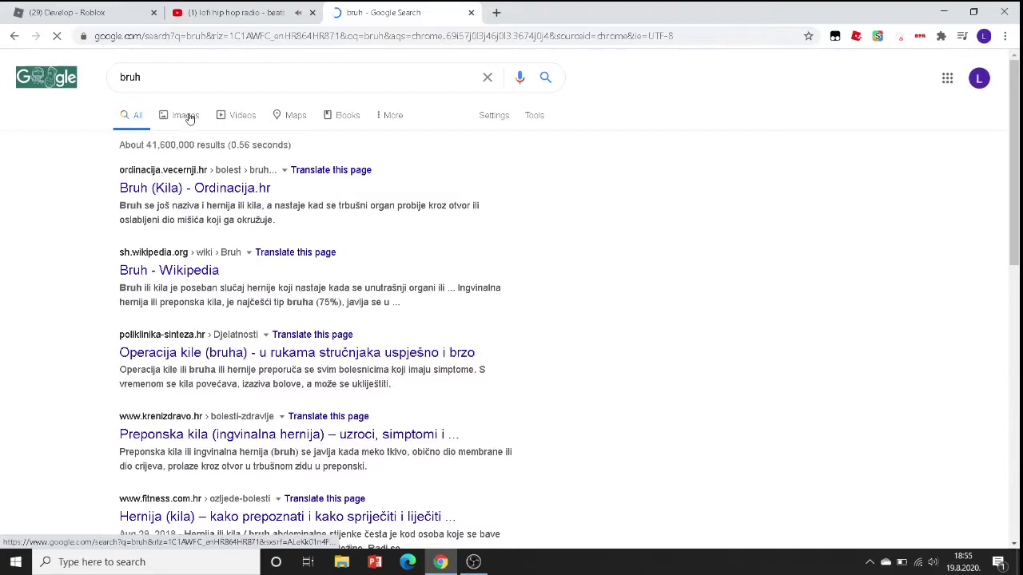
- Show image results for bruh and preview the Bruh | Know Your Meme picture
left_click(190, 119)
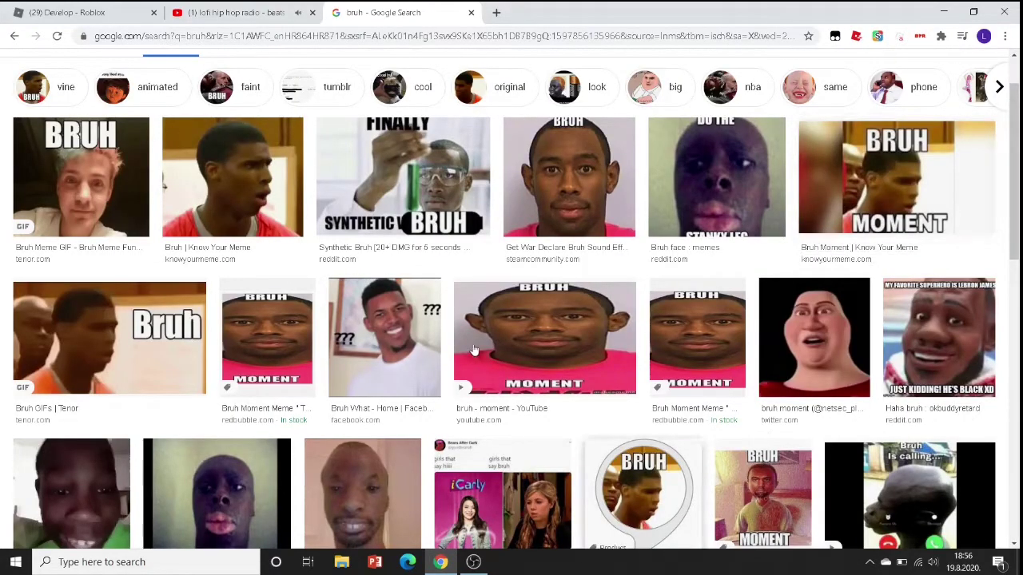
left_click(249, 168)
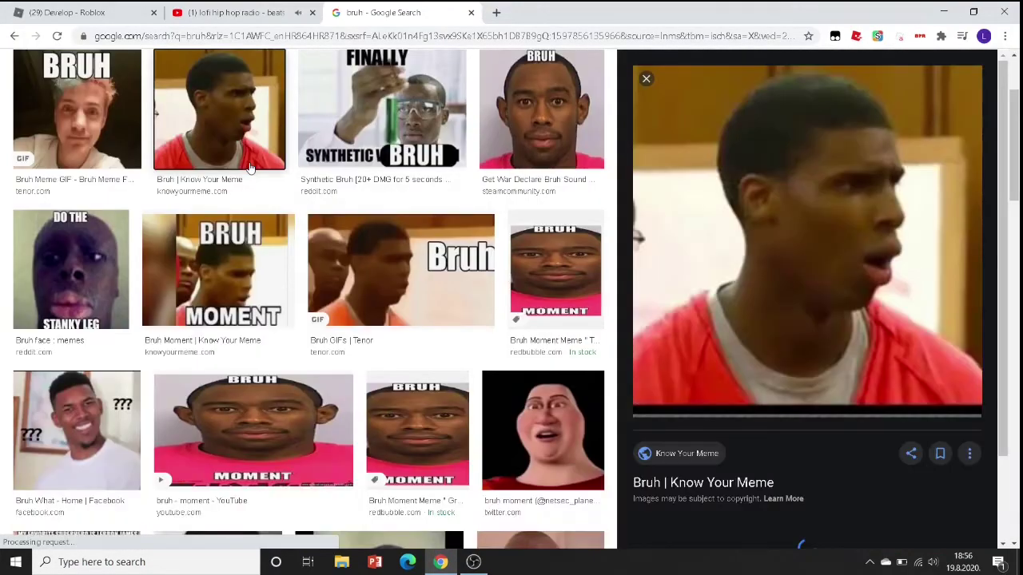
mouse_move(807, 237)
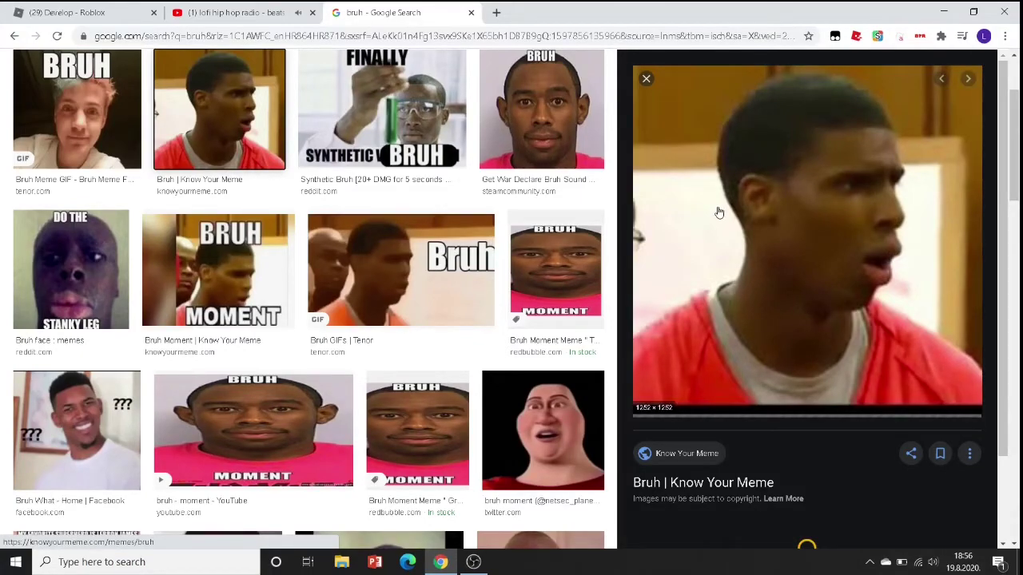
right_click(719, 211)
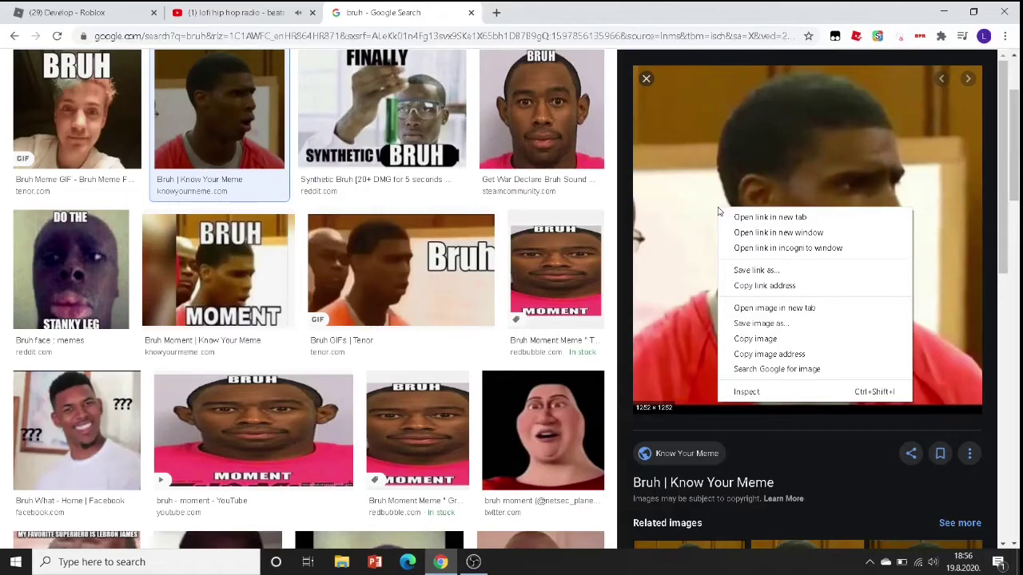
left_click(802, 324)
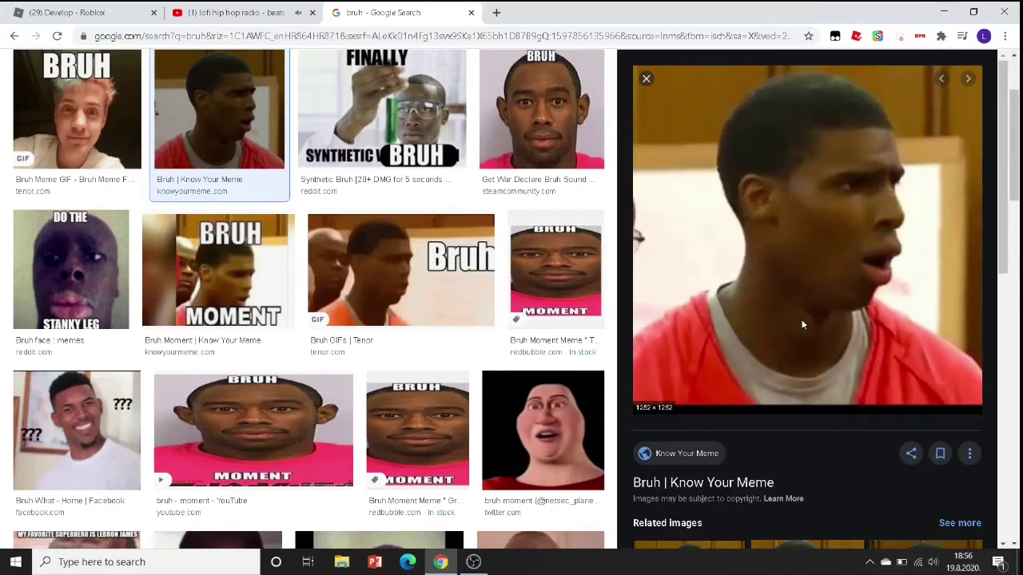
- Save the previewed picture as JPEG 'bruhMoment' in the Videos Captures folder
right_click(801, 319)
key("v")
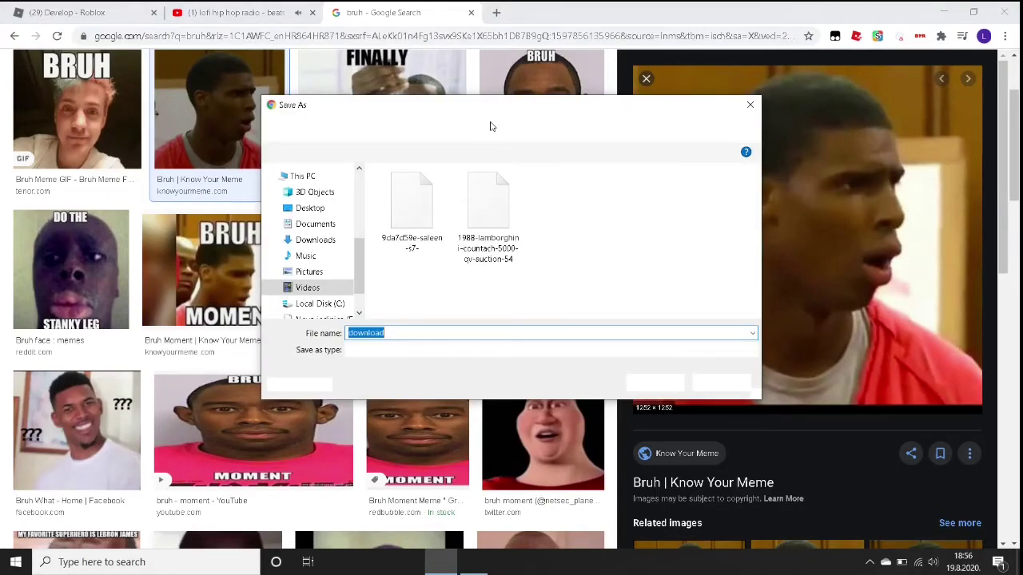
key("BackSpace")
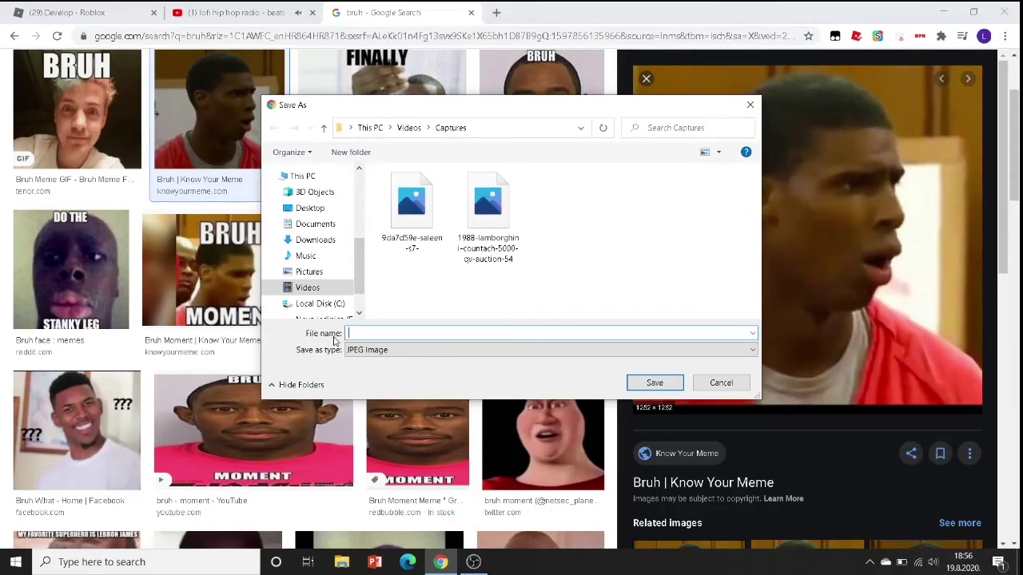
type("bruhMomen")
type("t")
left_click(427, 350)
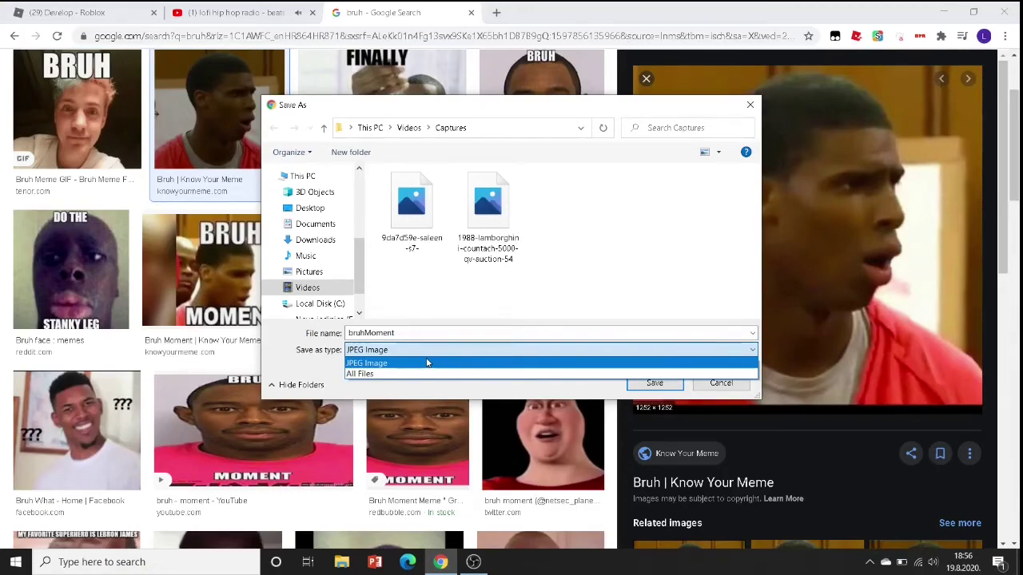
left_click(427, 364)
left_click(639, 387)
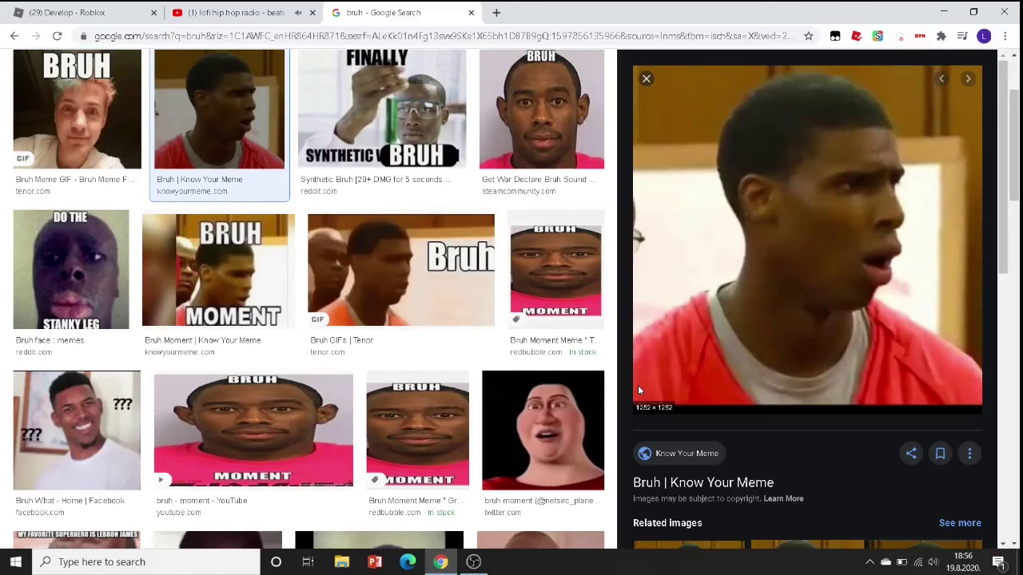
- Switch back to the Roblox T-shirt page tab
key("ctrl+1")
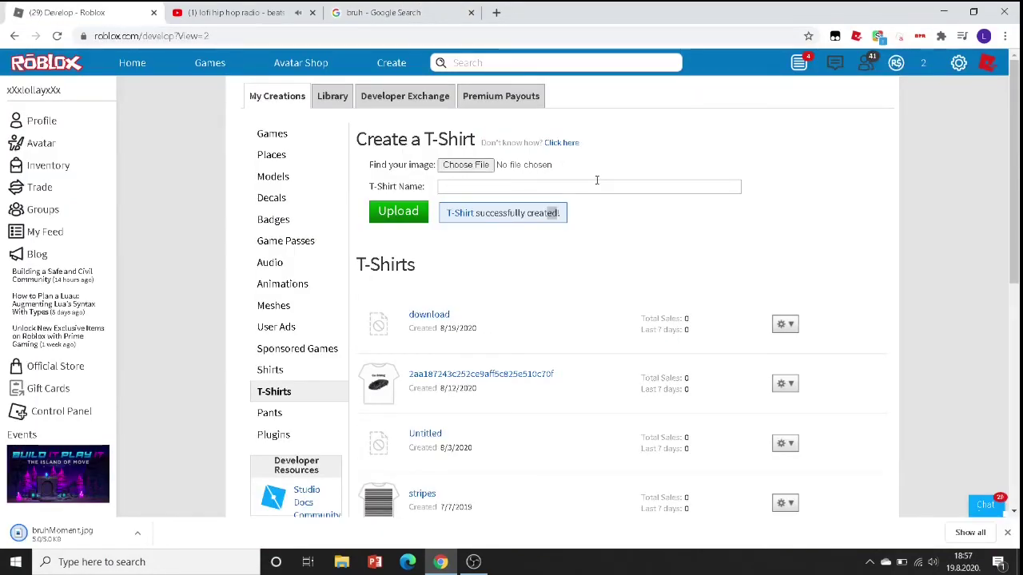